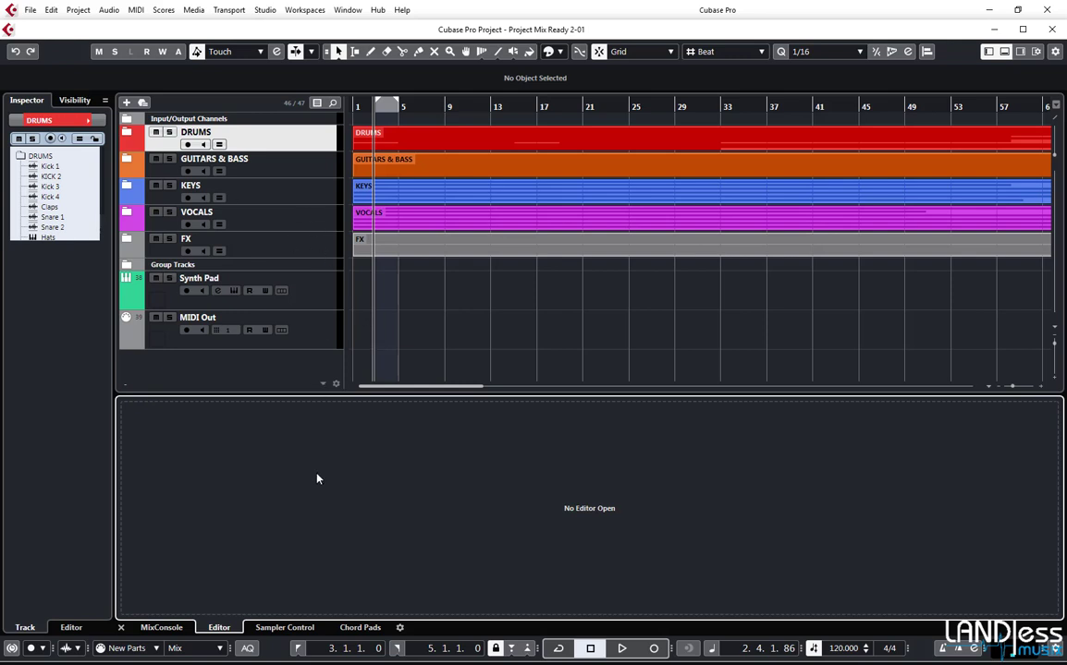
- View the MixConsole, Editor, Sampler Control and Chord Pads pages of the lower zone, returning to the Editor page
{"action": "left_click", "coordinate": [175, 629]}
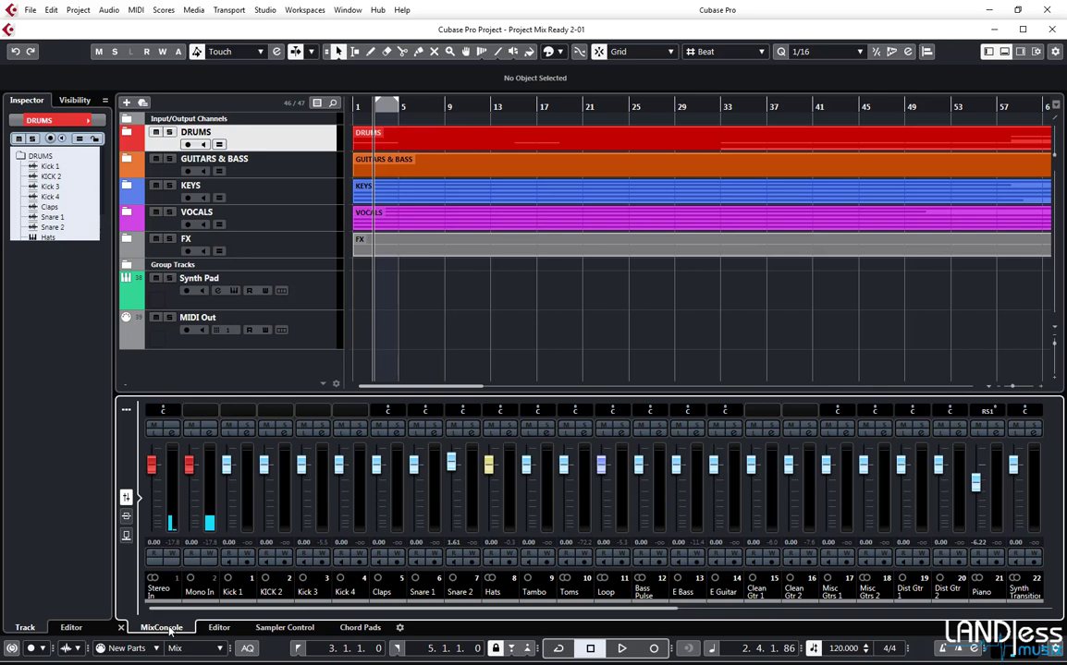
{"action": "left_click", "coordinate": [216, 629]}
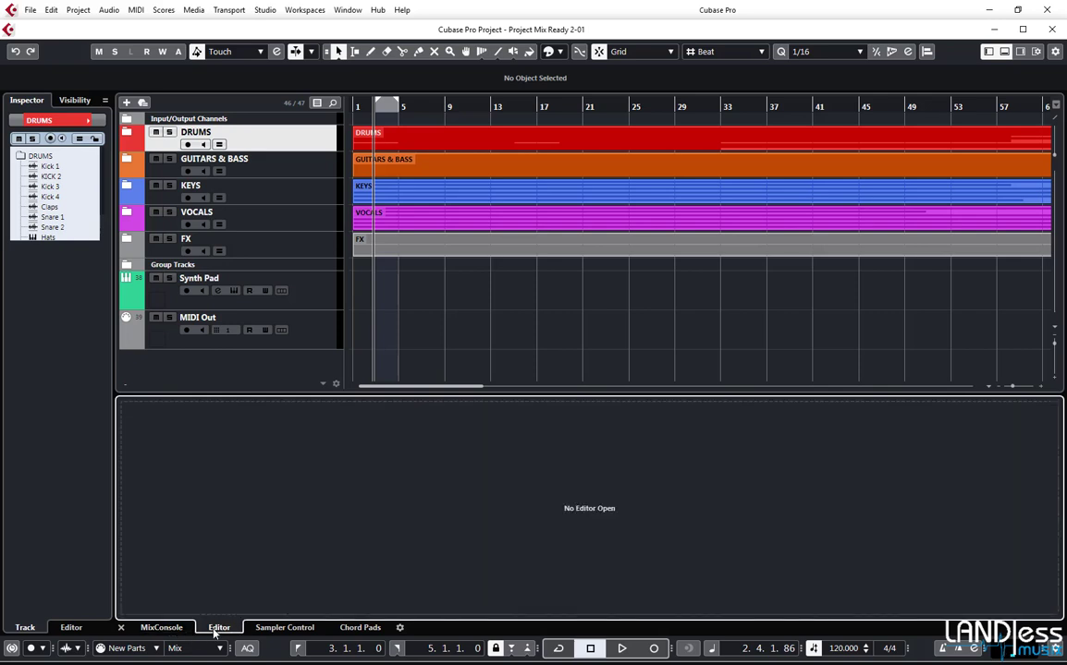
{"action": "left_click", "coordinate": [285, 631]}
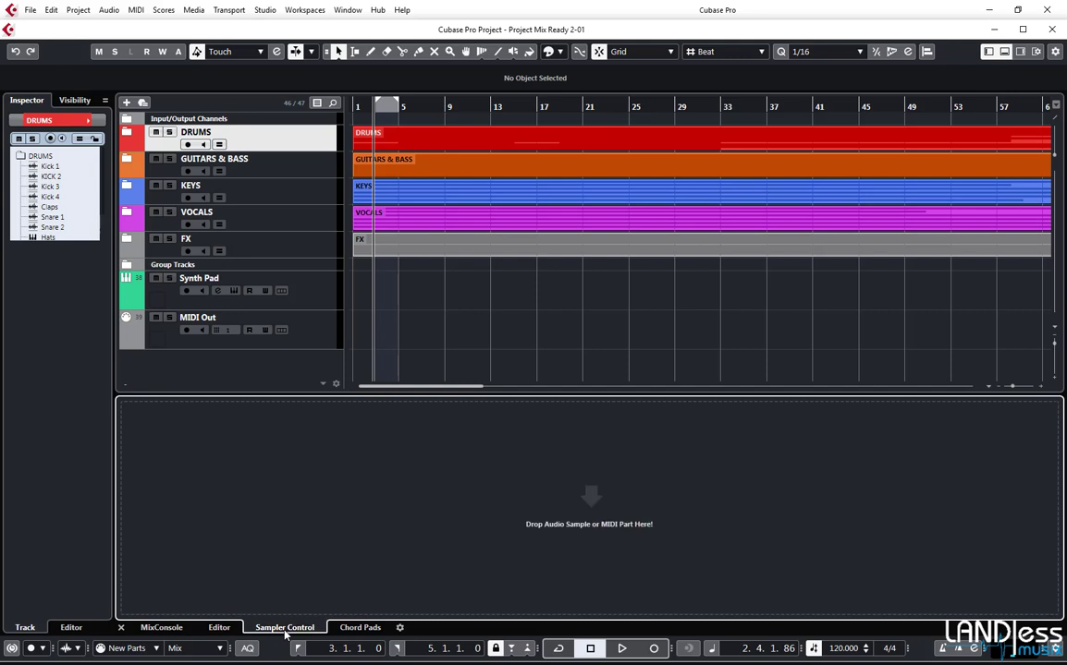
{"action": "left_click", "coordinate": [357, 628]}
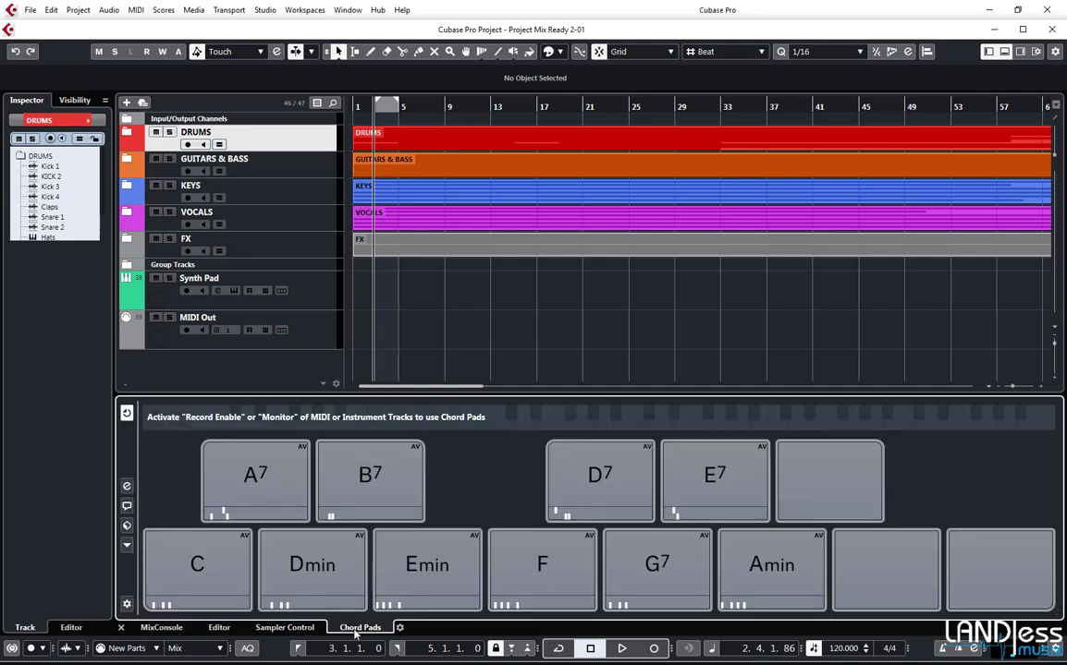
{"action": "left_click", "coordinate": [222, 629]}
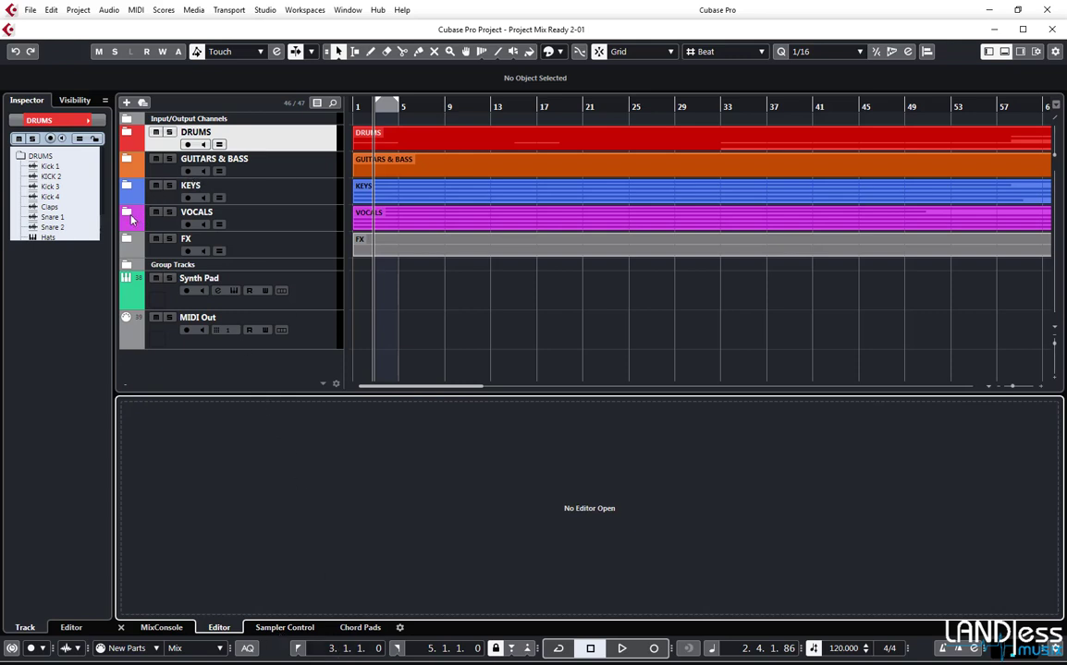
- Expand the VOCALS folder and show the Ld Voc Harms event in an enlarged lower-zone Sample Editor
{"action": "left_click", "coordinate": [129, 218]}
{"action": "left_click", "coordinate": [130, 218]}
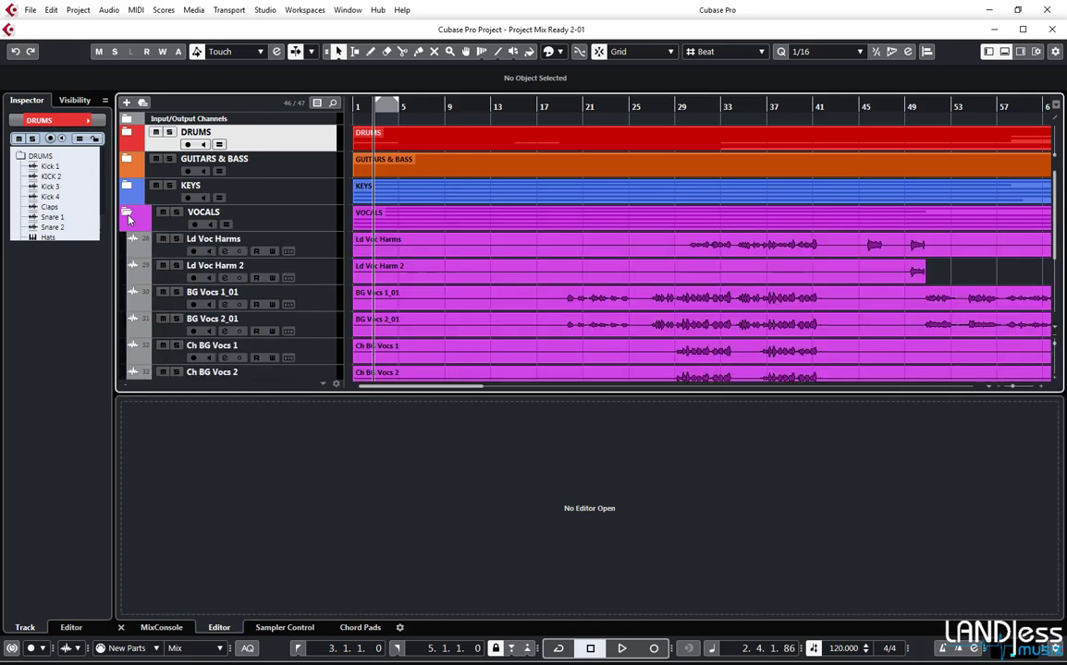
{"action": "left_click", "coordinate": [672, 247]}
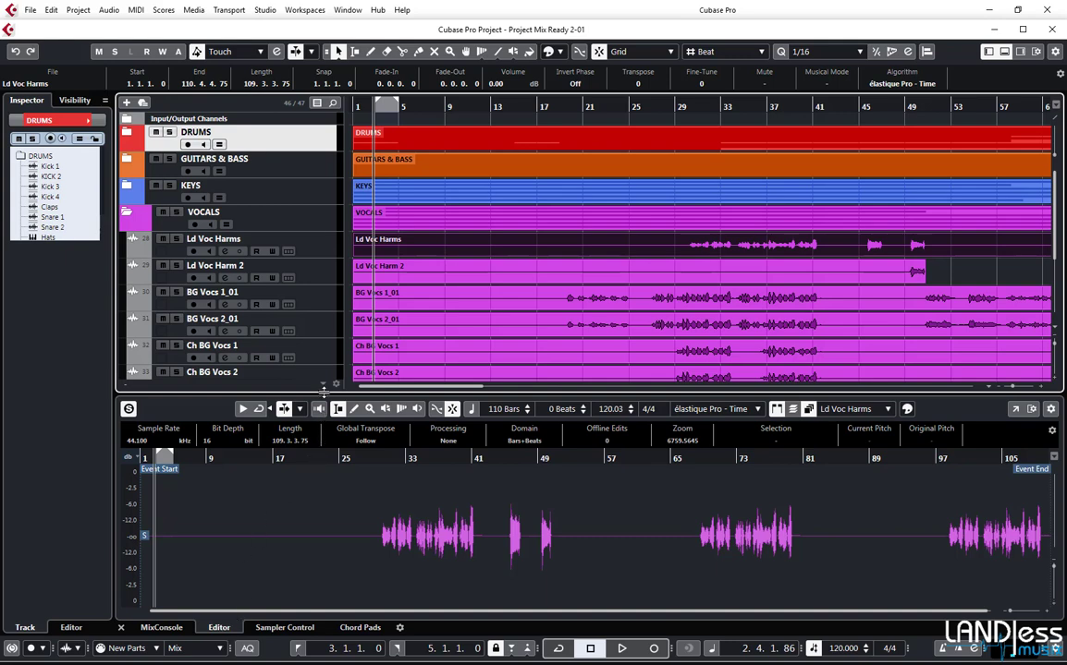
{"action": "left_click_drag", "start_coordinate": [324, 389], "coordinate": [331, 207]}
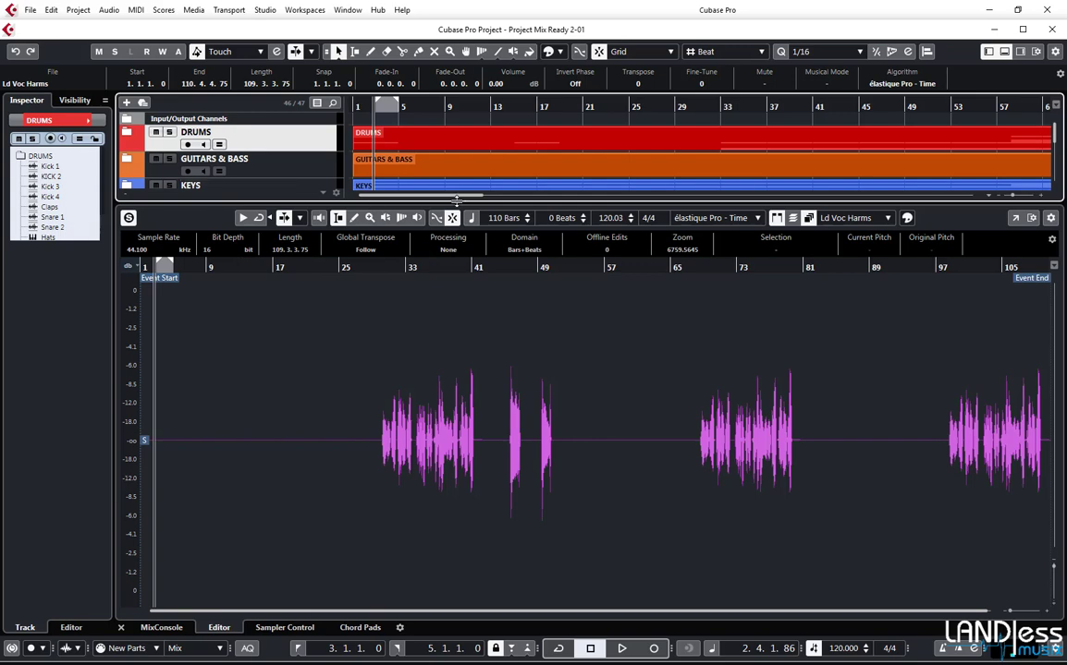
- View the Ld Voc Harms Sample Editor in a separate maximized window and close that window
{"action": "left_click", "coordinate": [1015, 220]}
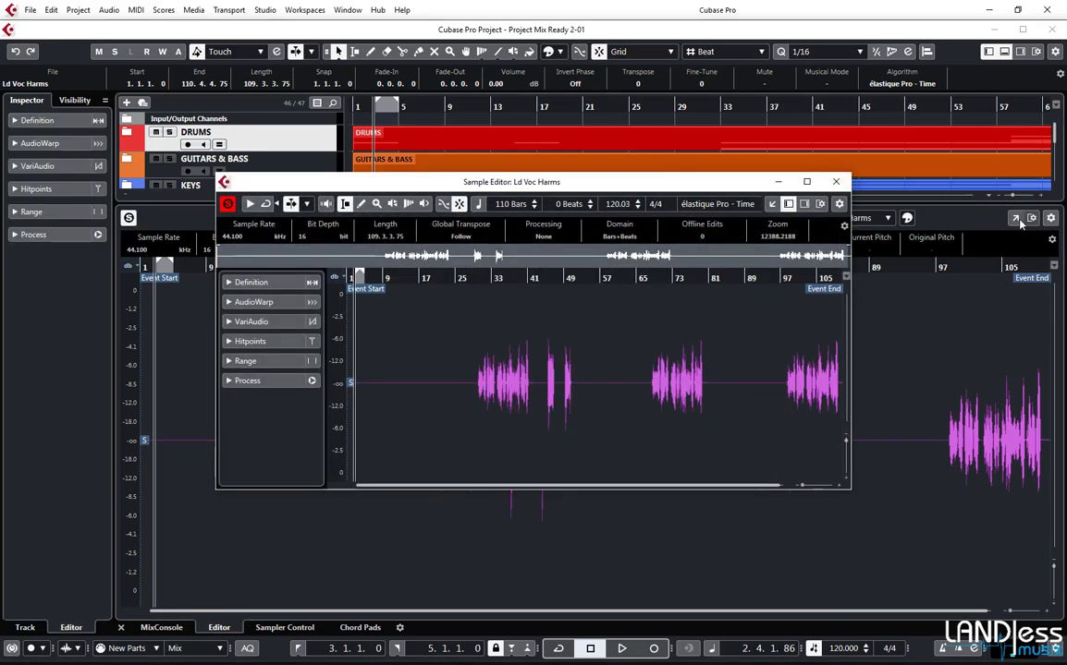
{"action": "left_click", "coordinate": [810, 183]}
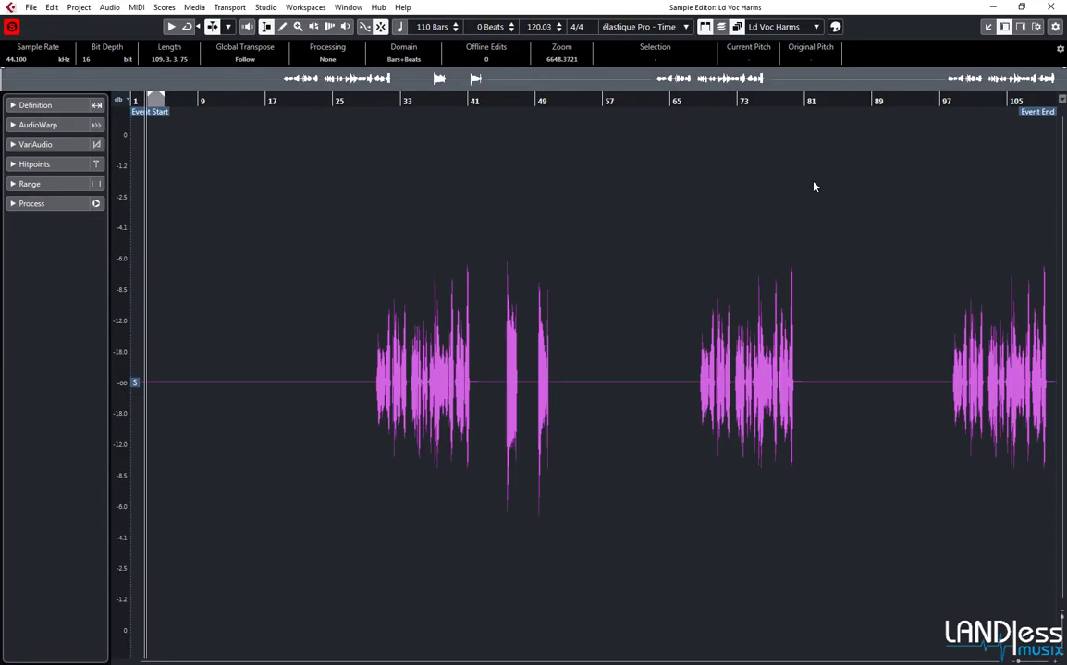
{"action": "left_click", "coordinate": [1052, 9]}
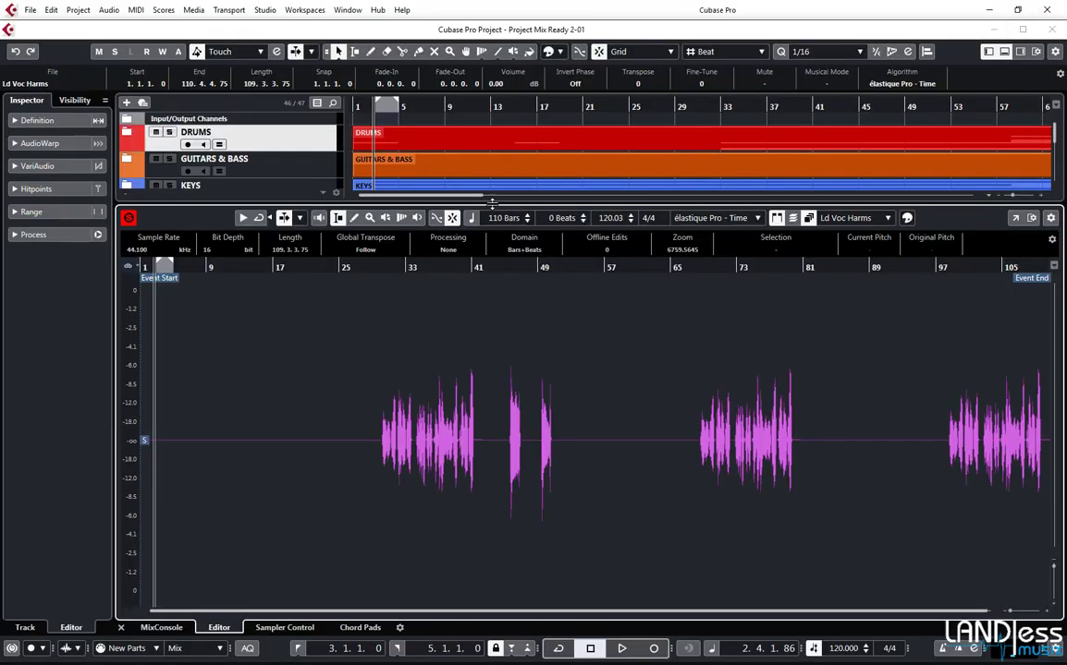
- Reduce the lower zone's height and check the Sampler Control page before returning to the Sample Editor
{"action": "left_click_drag", "start_coordinate": [492, 202], "coordinate": [496, 393]}
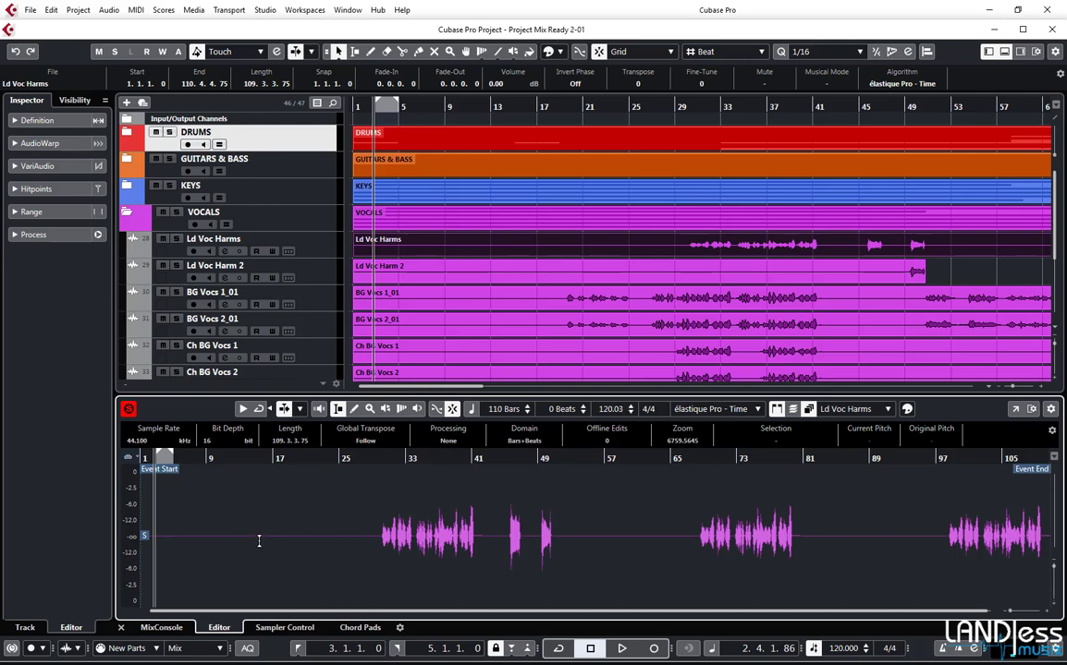
{"action": "left_click", "coordinate": [277, 629]}
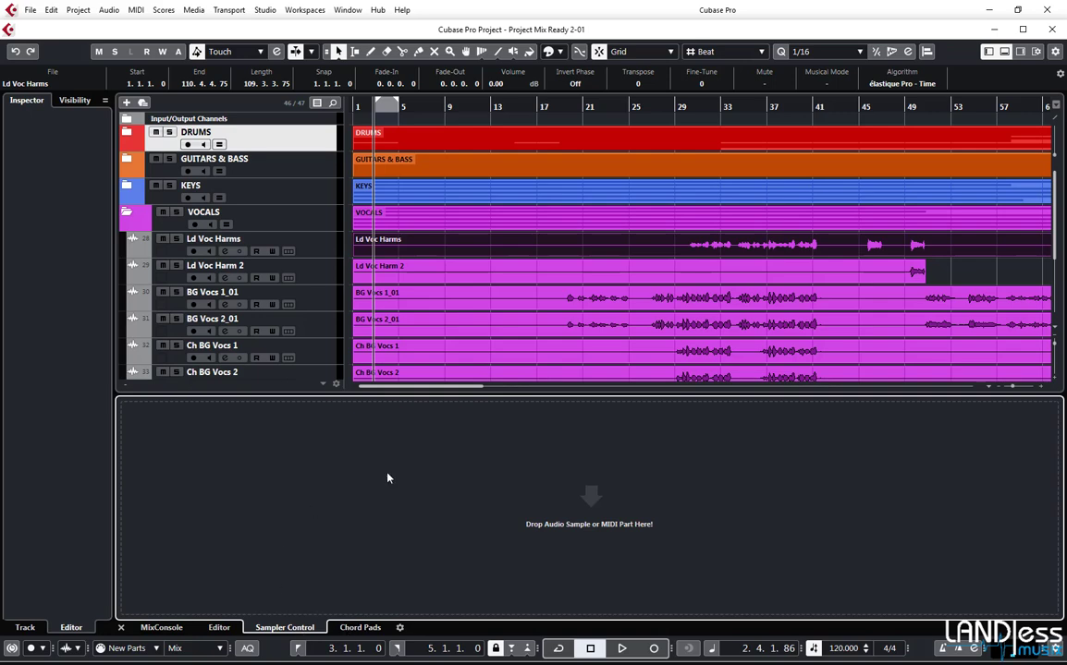
{"action": "left_click", "coordinate": [219, 628]}
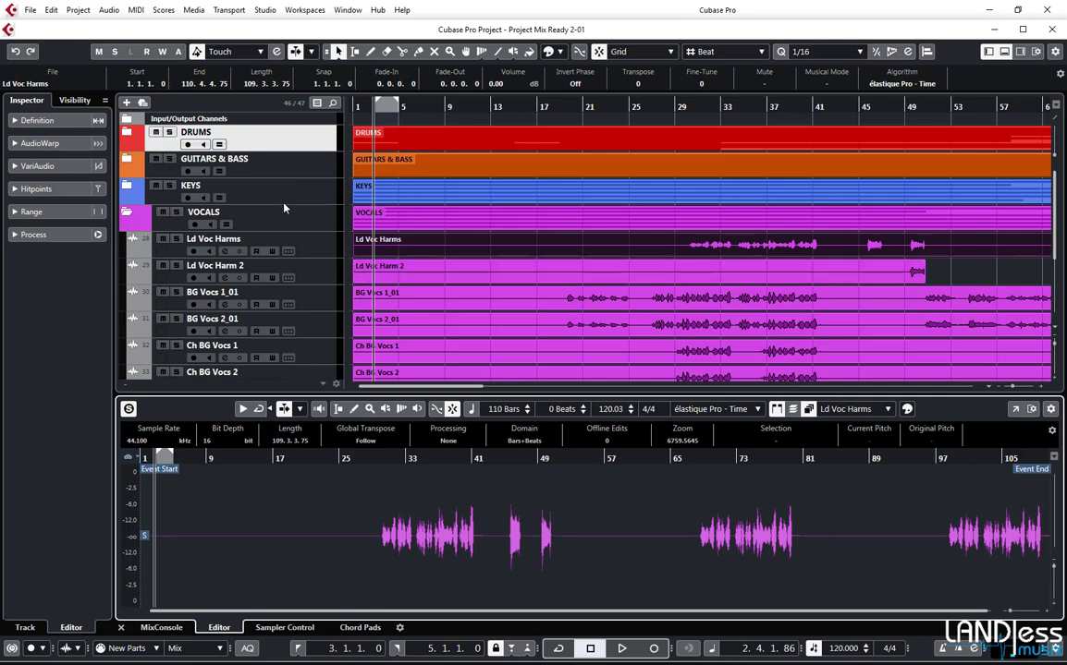
- Expand the DRUMS folder and compare the first two Hats MIDI parts in the Key Editor, ending on the part at bar 5
{"action": "left_click", "coordinate": [253, 135]}
{"action": "left_click", "coordinate": [127, 135]}
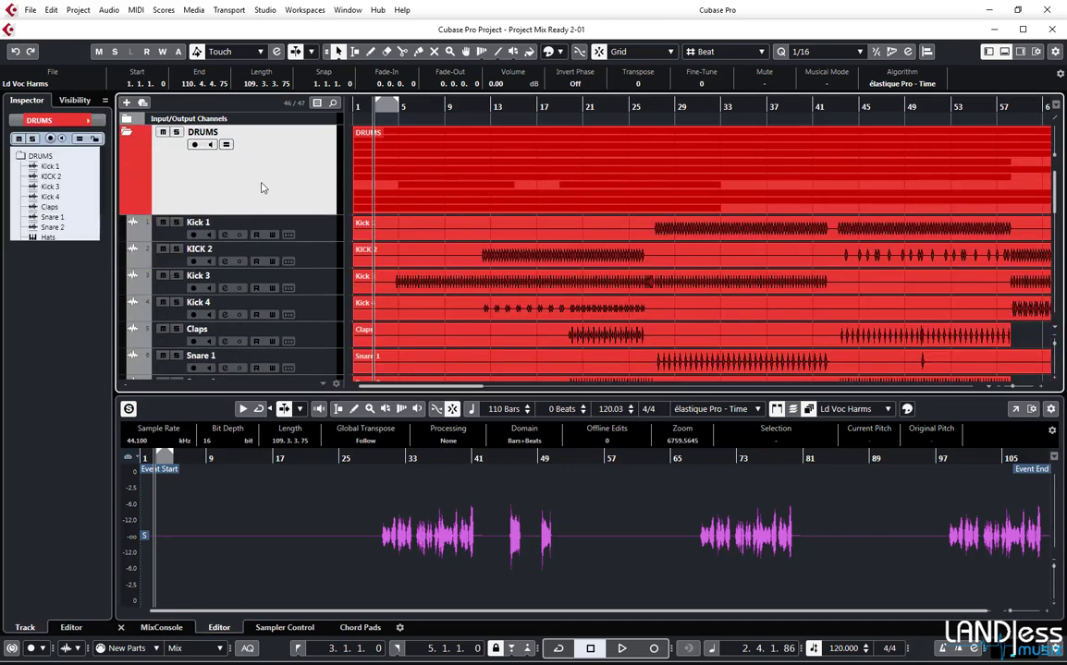
{"action": "scroll", "coordinate": [235, 164], "scroll_direction": "down", "scroll_amount": 4}
{"action": "scroll", "coordinate": [312, 202], "scroll_direction": "down", "scroll_amount": 2}
{"action": "left_click", "coordinate": [409, 268]}
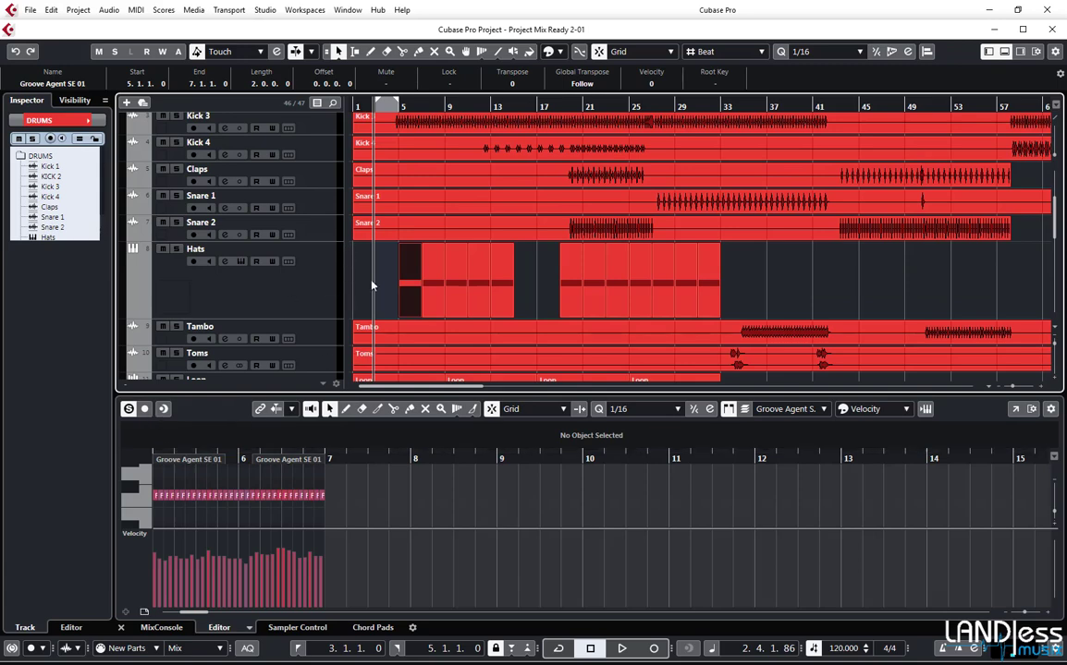
{"action": "left_click", "coordinate": [427, 257]}
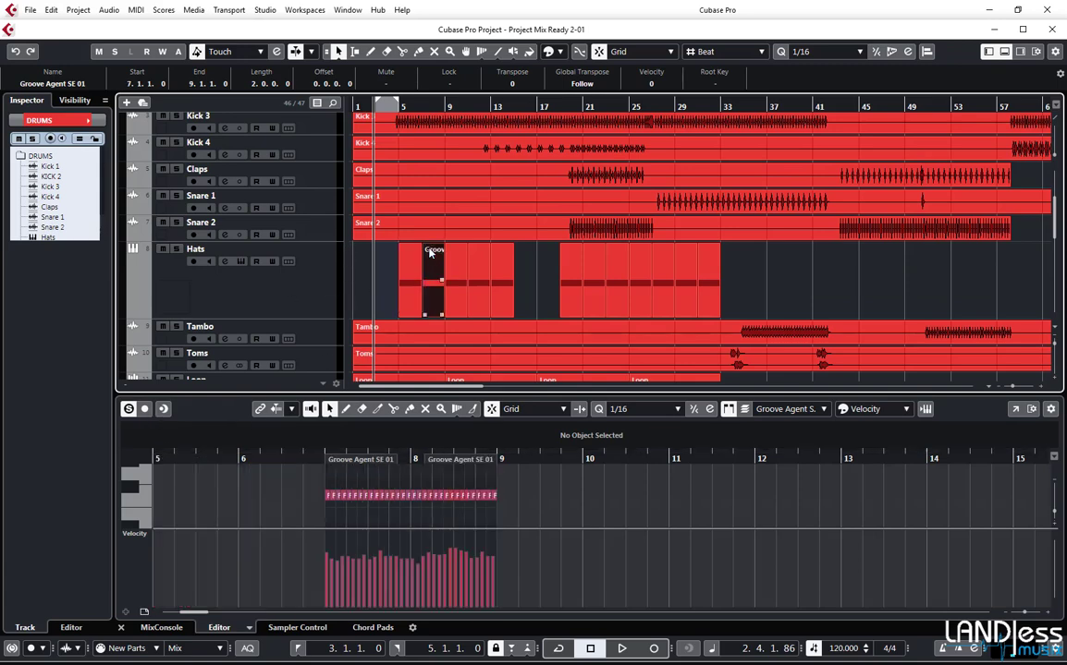
{"action": "left_click", "coordinate": [417, 252]}
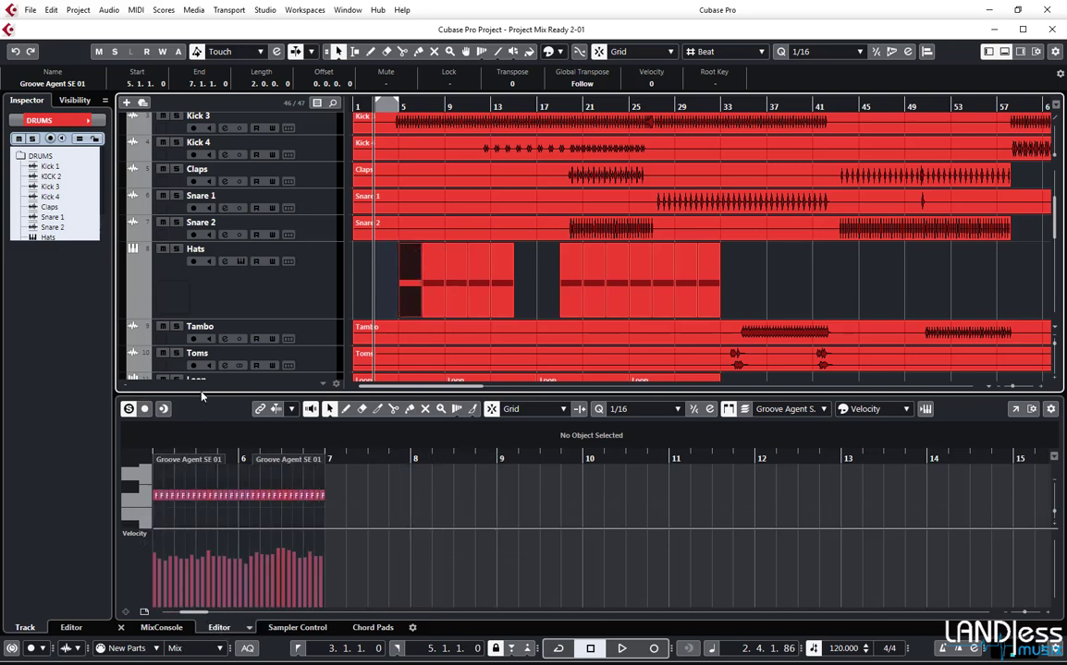
- Enlarge the Key Editor's height and try adding a note at 5.3.1 below the F1 row, undoing it
{"action": "left_click_drag", "start_coordinate": [201, 395], "coordinate": [209, 229]}
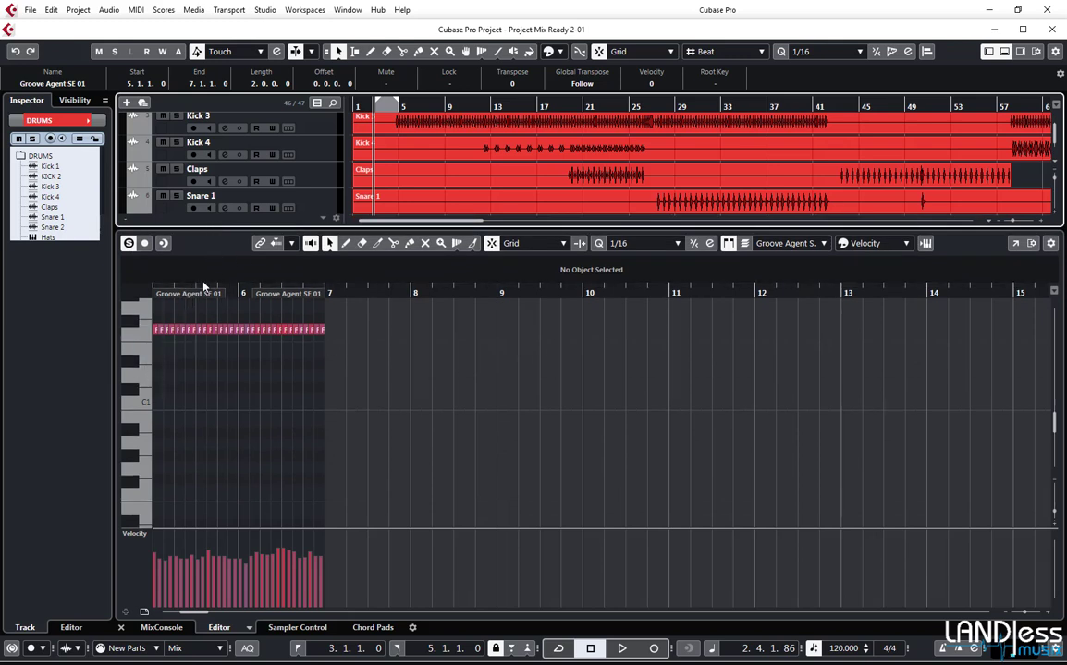
{"action": "left_click", "coordinate": [198, 368]}
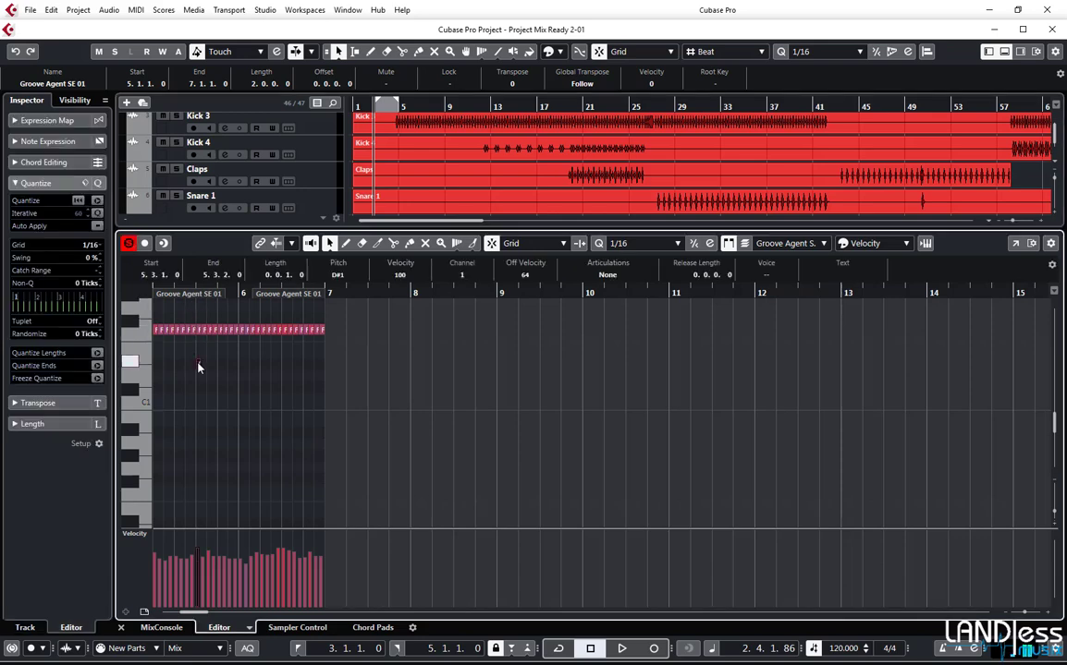
{"action": "key", "text": "ctrl+z"}
- Magnify the Hats part horizontally in the Key Editor to examine its F1 notes and velocities
{"action": "key", "text": "h"}
{"action": "key", "text": "h"}
{"action": "key", "text": "h"}
{"action": "key", "text": "h"}
{"action": "key", "text": "h"}
{"action": "key", "text": "h"}
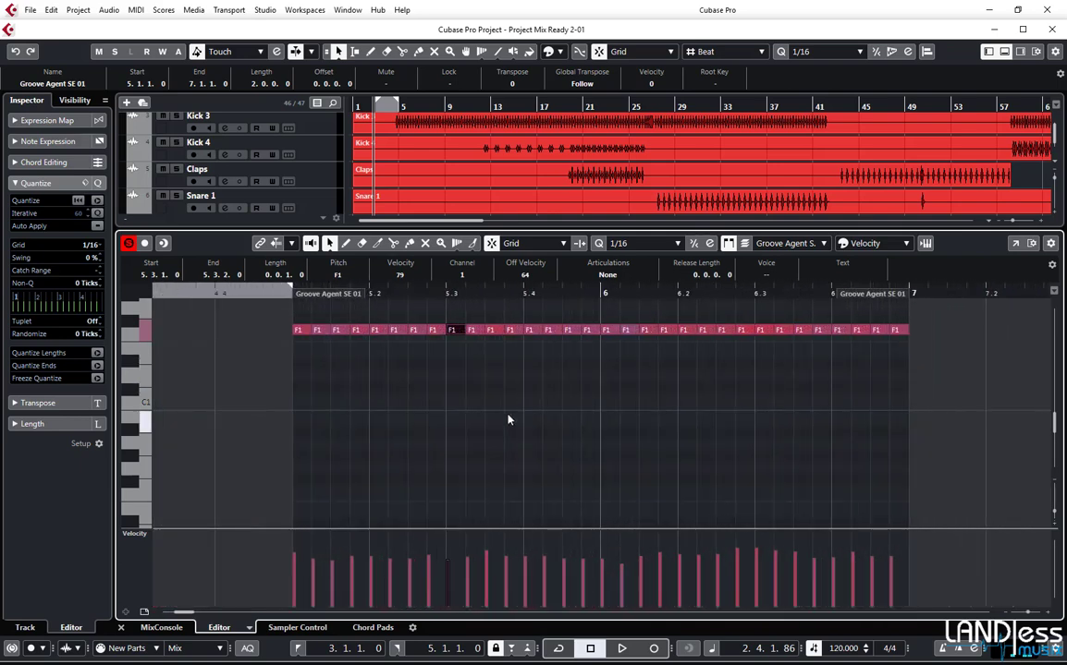
{"action": "key", "text": "h"}
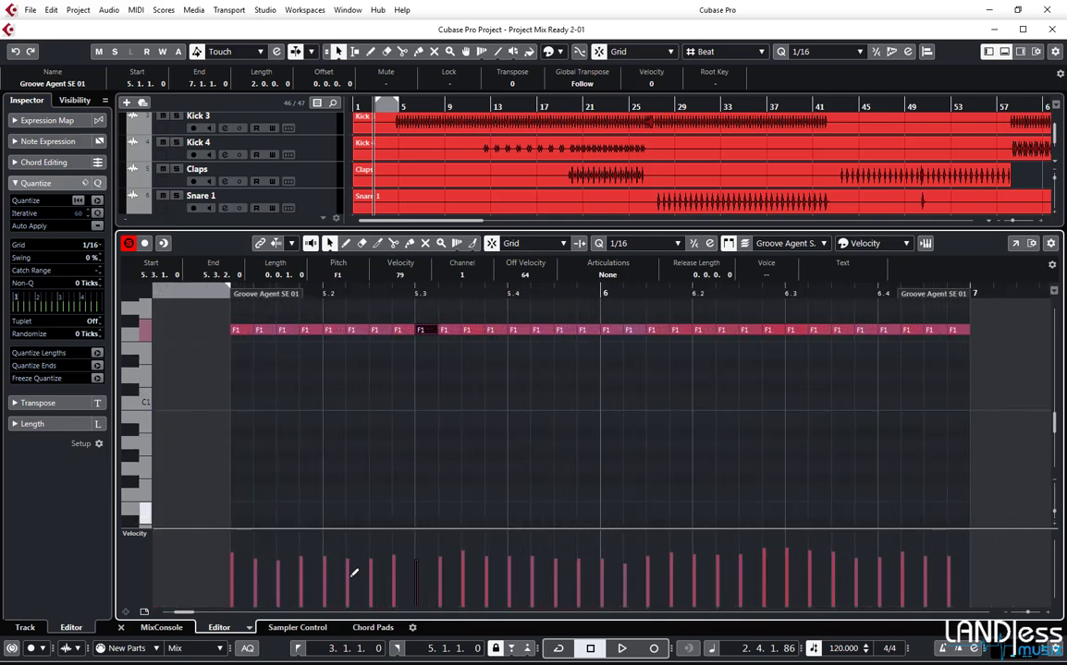
- Check the Sampler Control page for the Hats part, return to the Key Editor and reduce the lower zone's height
{"action": "left_click", "coordinate": [292, 629]}
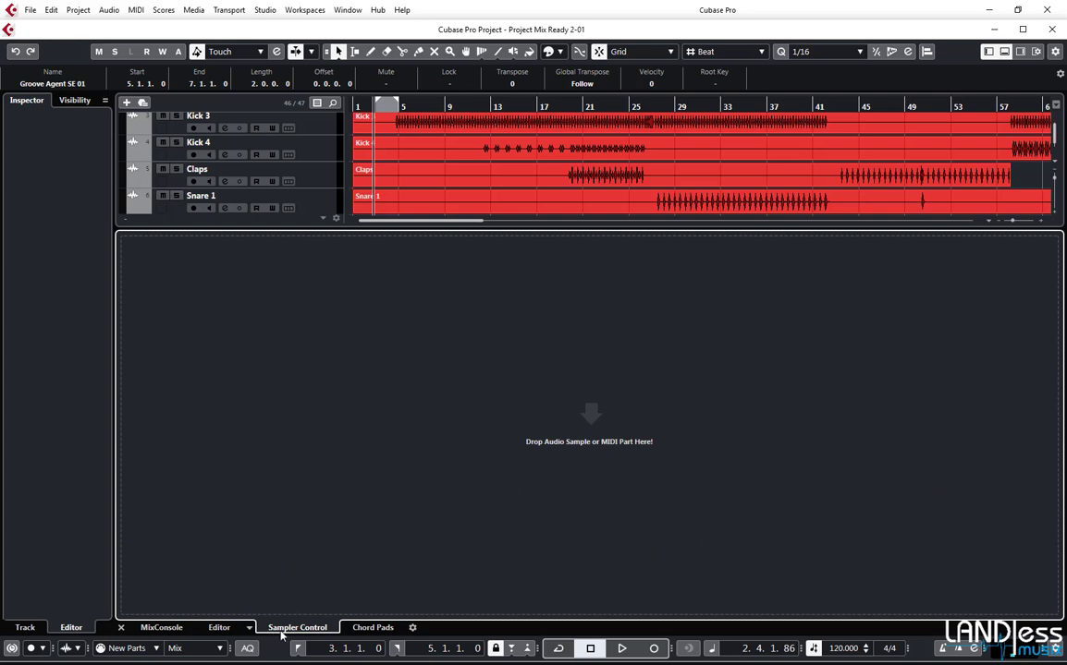
{"action": "left_click", "coordinate": [219, 628]}
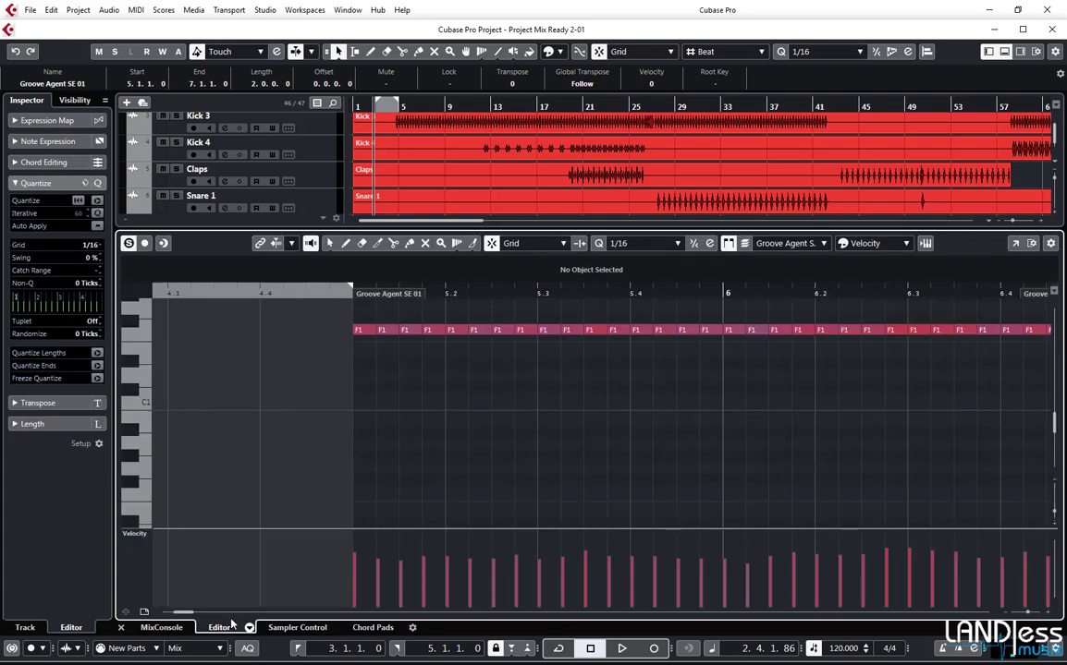
{"action": "left_click_drag", "start_coordinate": [313, 236], "coordinate": [312, 392]}
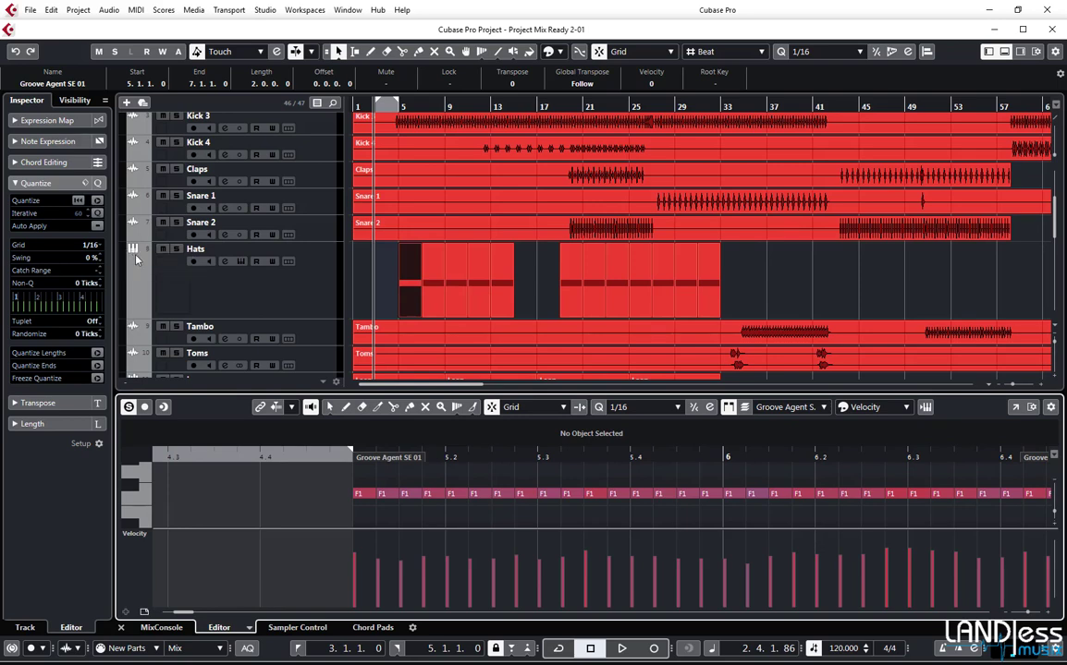
- Select the Loop sampler track in the DRUMS folder and show its first part in the Key Editor
{"action": "scroll", "coordinate": [246, 305], "scroll_direction": "down", "scroll_amount": 3}
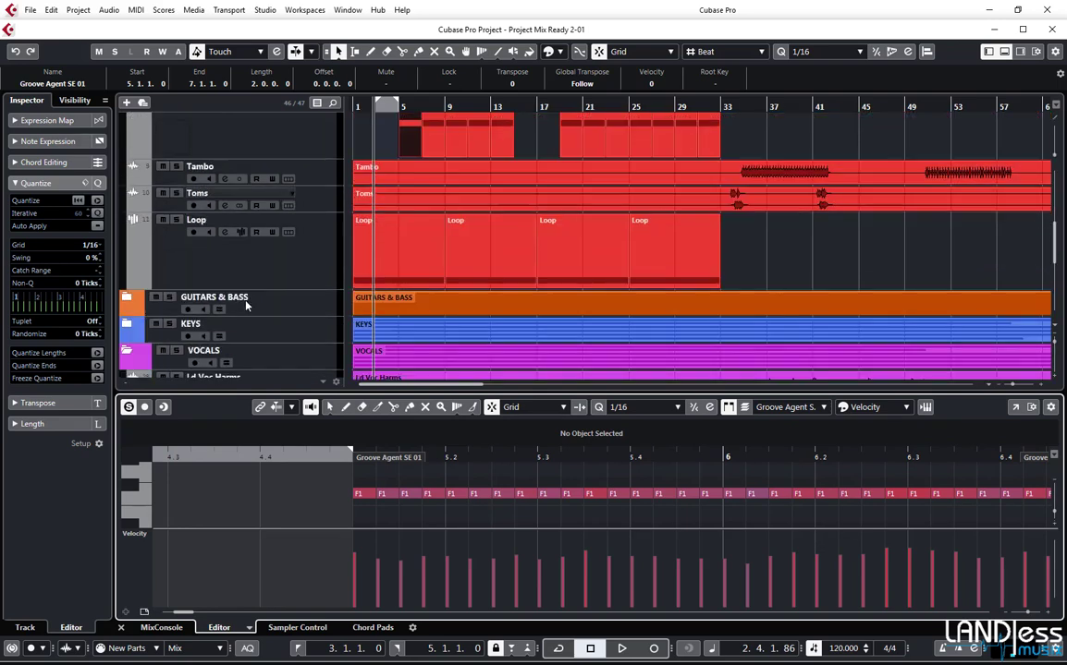
{"action": "left_click", "coordinate": [269, 266]}
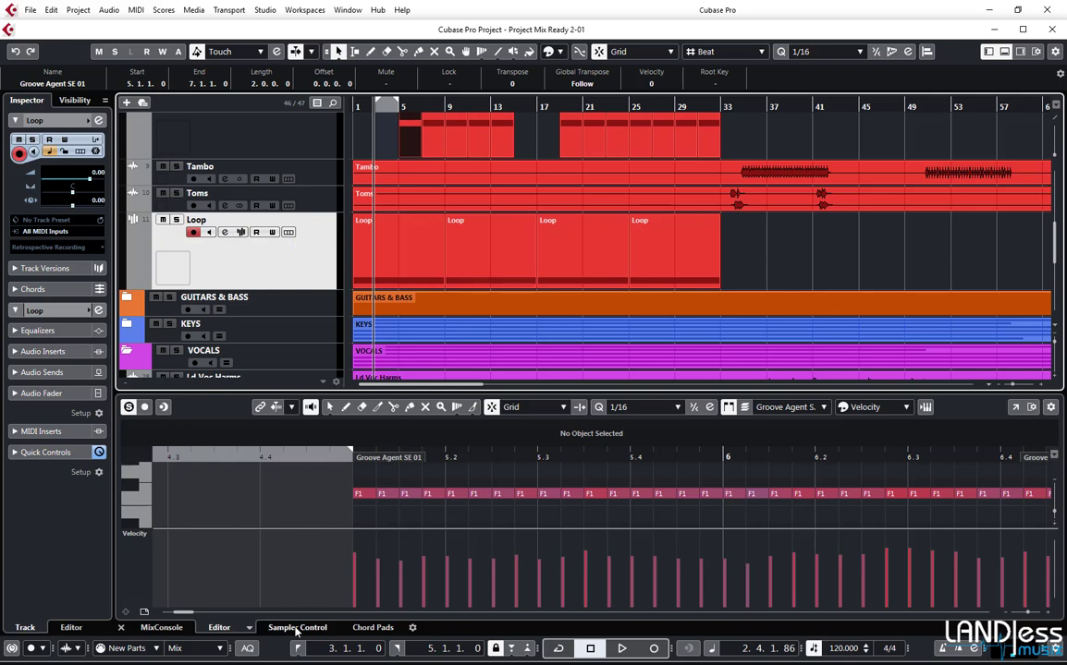
{"action": "left_click", "coordinate": [378, 239]}
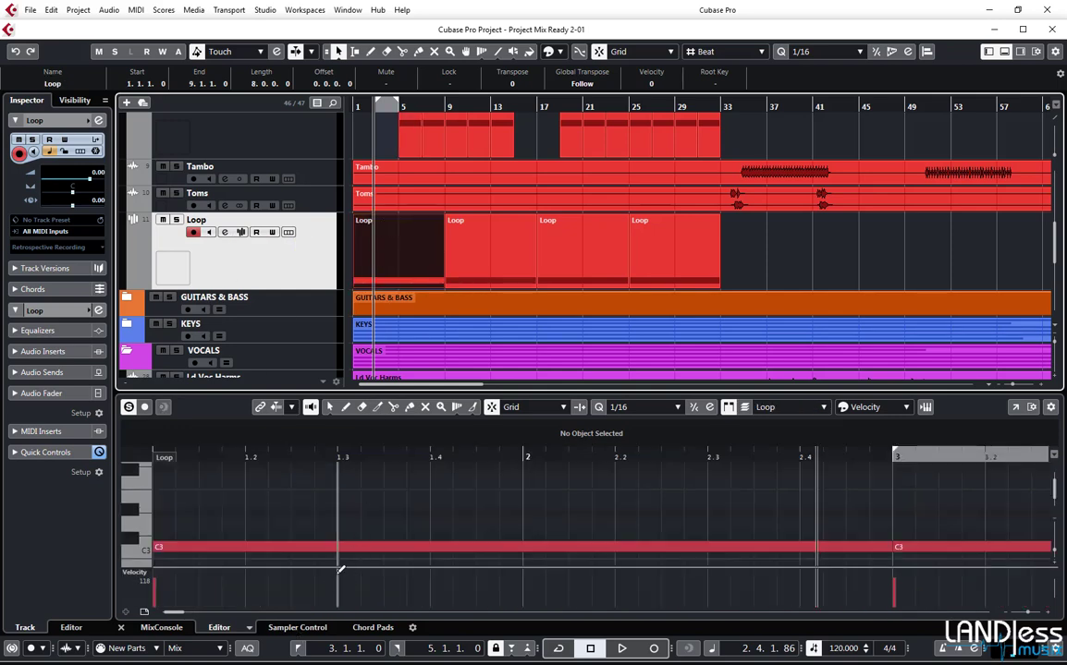
- Show the Loop track's sample in Sampler Control and audition it at C3 and at higher and lower keys
{"action": "left_click", "coordinate": [296, 627]}
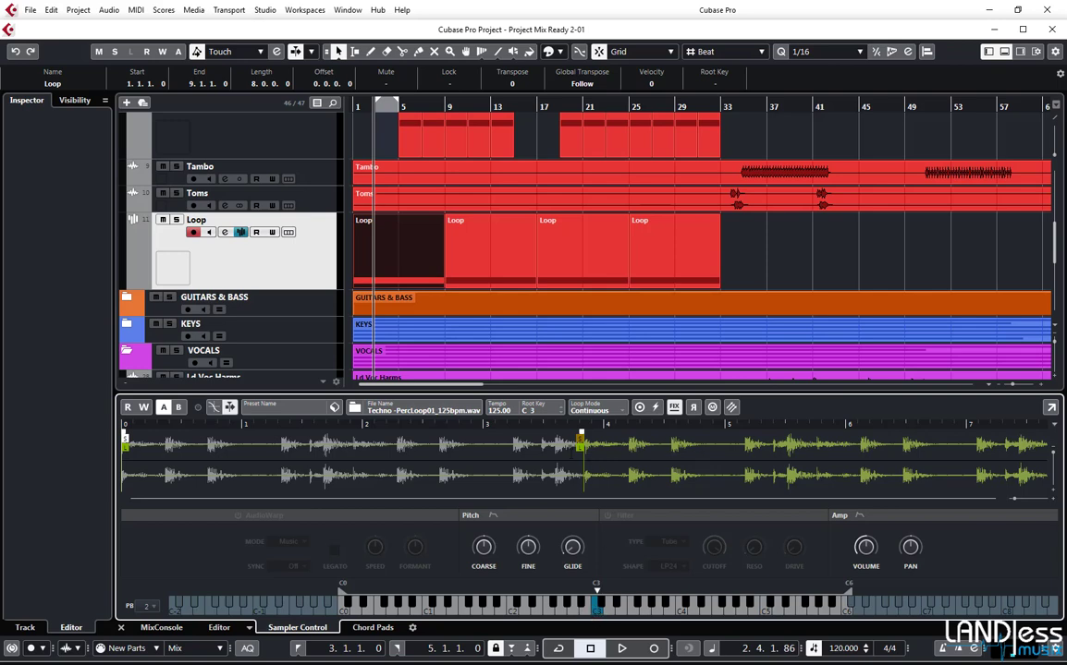
{"action": "left_click", "coordinate": [595, 612]}
{"action": "left_click", "coordinate": [661, 614]}
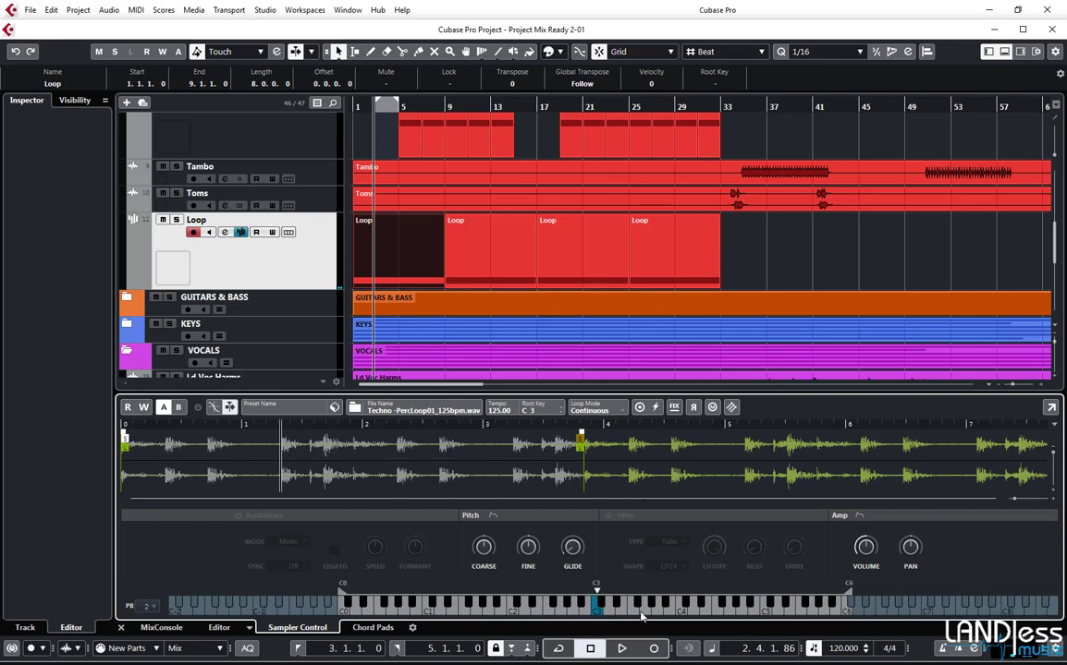
{"action": "left_click", "coordinate": [644, 610]}
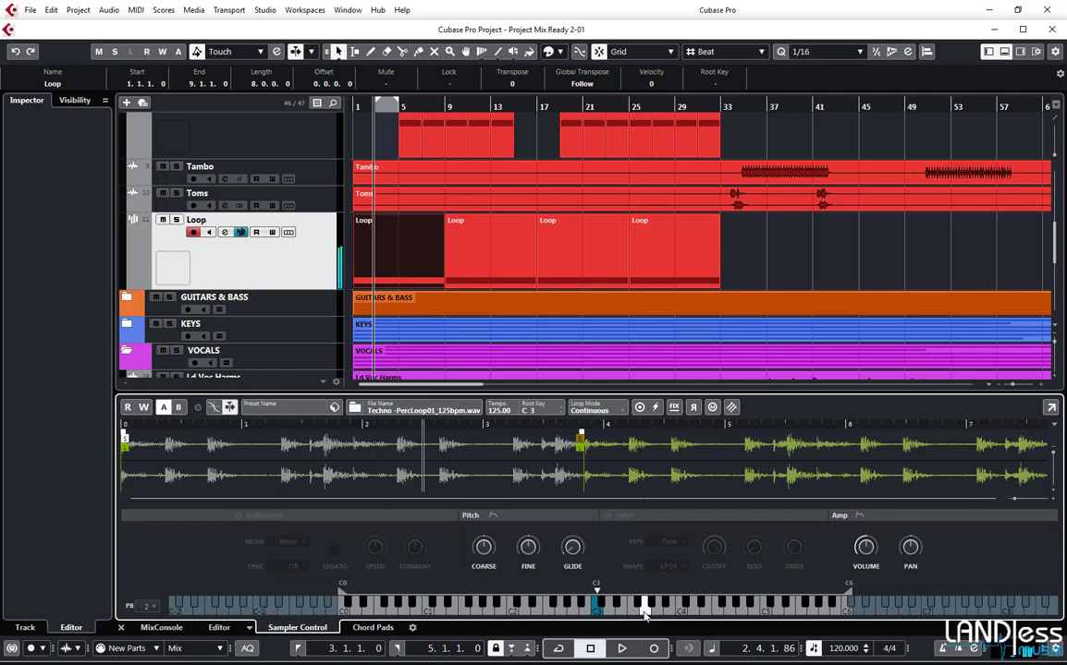
{"action": "left_click", "coordinate": [527, 610]}
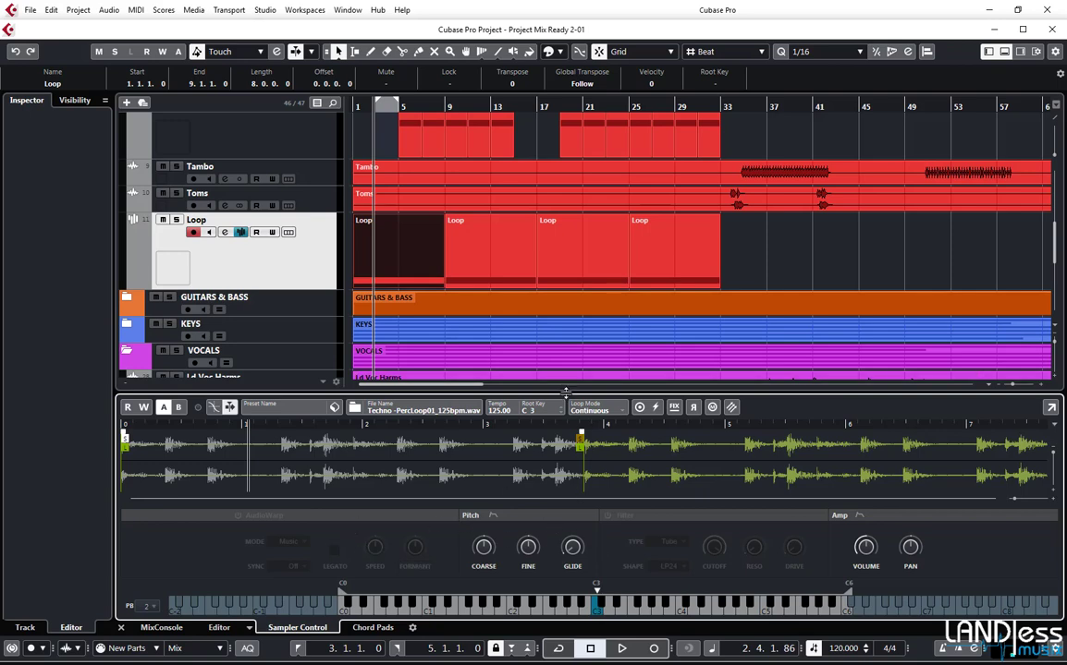
- Slightly reduce the lower zone's height, return to the Loop part's Key Editor and deselect the part in the project
{"action": "left_click_drag", "start_coordinate": [510, 392], "coordinate": [510, 395]}
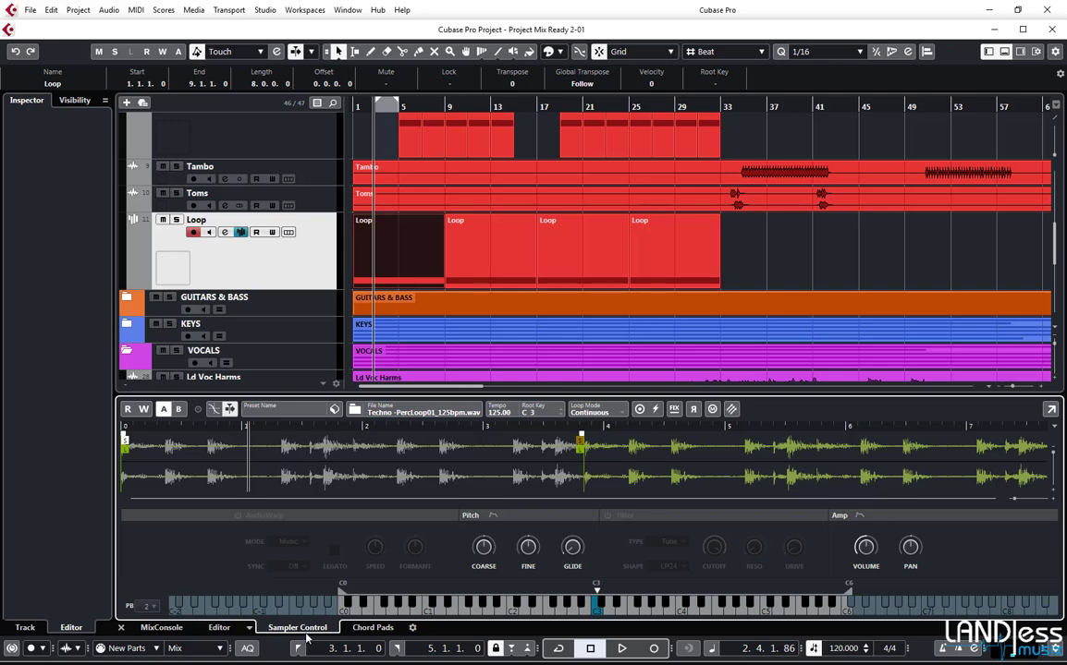
{"action": "left_click", "coordinate": [220, 628]}
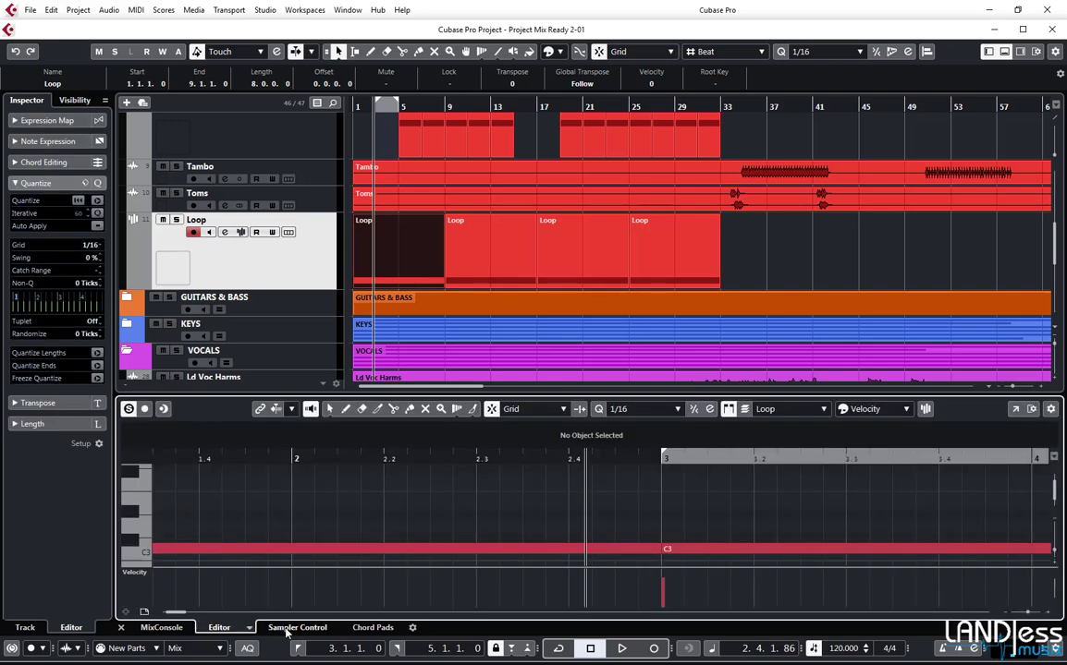
{"action": "left_click", "coordinate": [731, 251]}
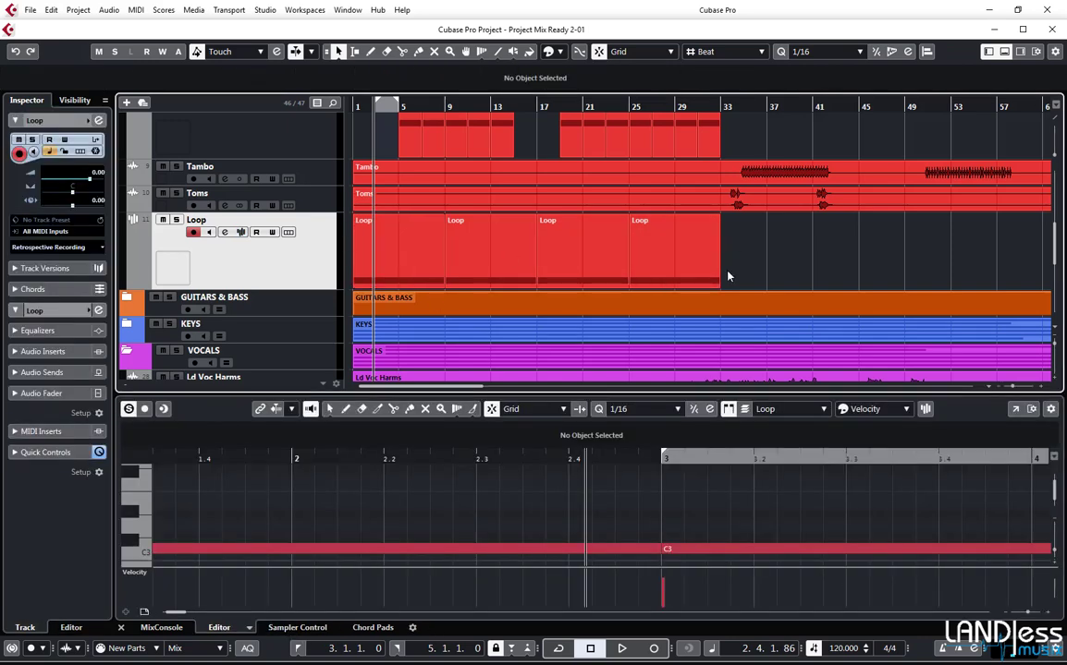
- Show the Tambo event in the Sample Editor, select it together with the neighbouring Groove Agent SE, Toms and Loop events, and clear the selection
{"action": "left_click", "coordinate": [735, 172]}
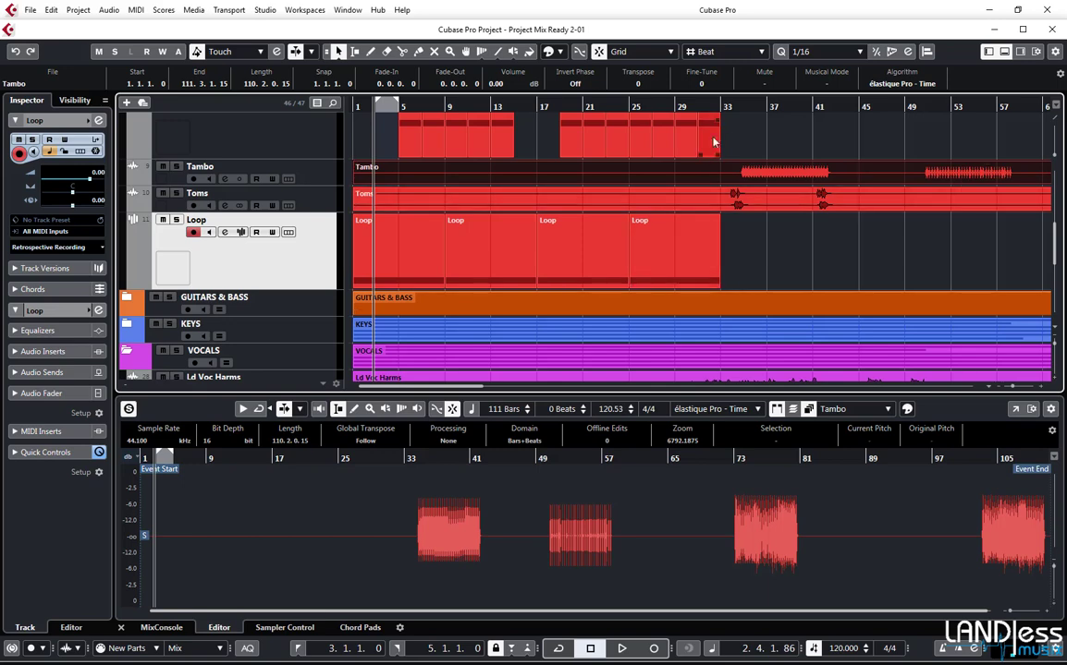
{"action": "left_click", "coordinate": [712, 159]}
{"action": "left_click_drag", "start_coordinate": [712, 159], "coordinate": [558, 272]}
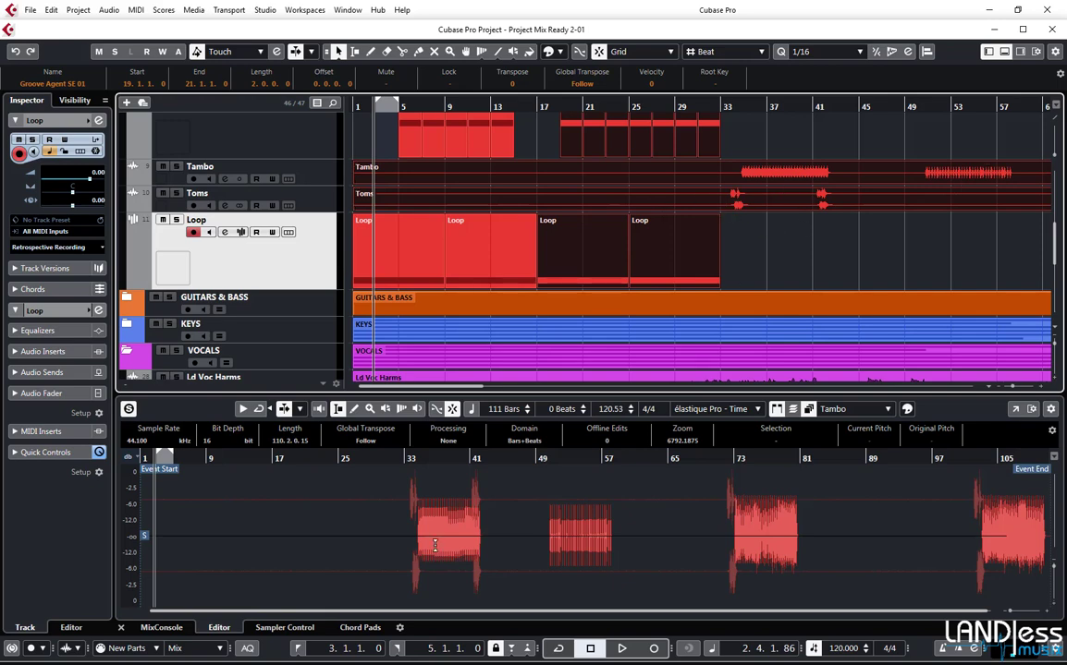
{"action": "left_click", "coordinate": [753, 270]}
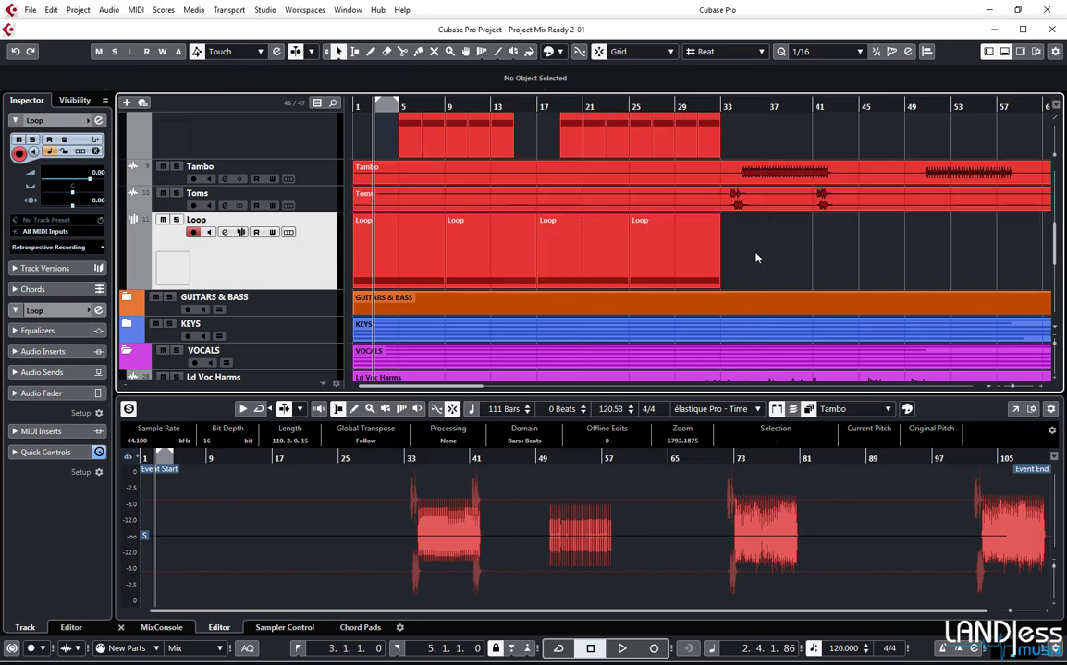
- Compare the Tambo event alone with the Tambo and Toms audio events selected together in the Sample Editor
{"action": "left_click", "coordinate": [757, 205]}
{"action": "left_click", "coordinate": [759, 182]}
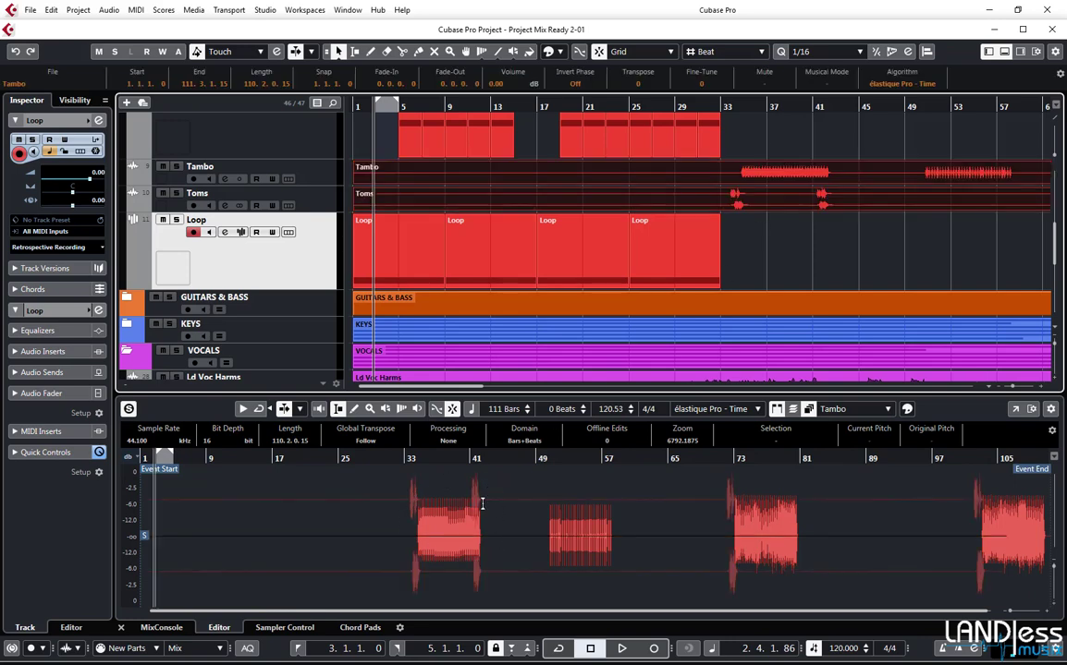
{"action": "left_click", "coordinate": [749, 197]}
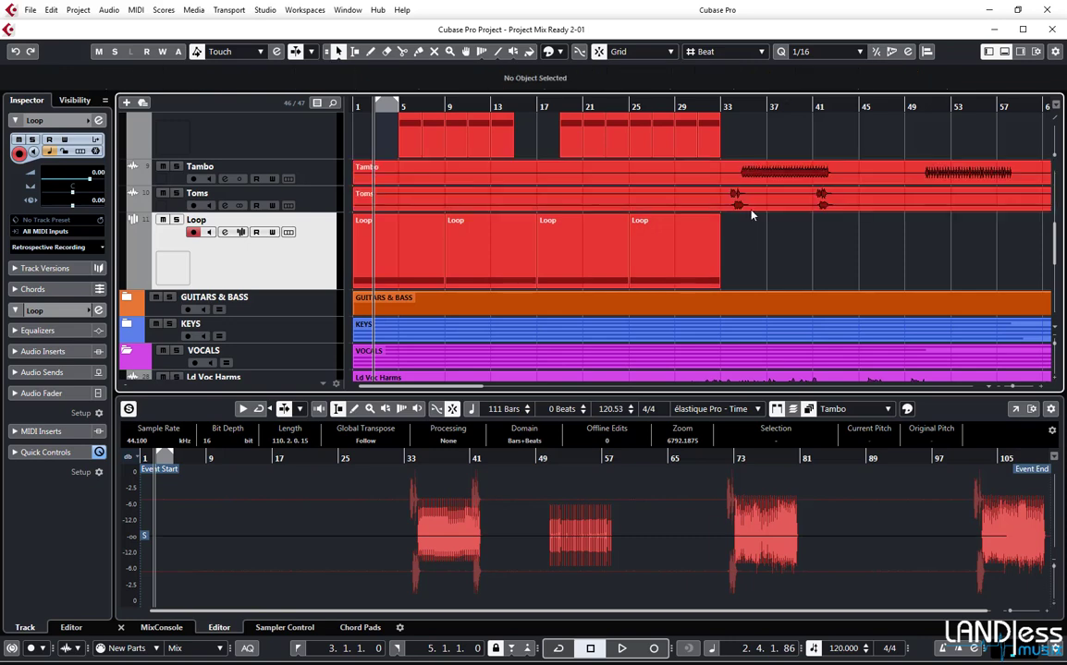
{"action": "left_click", "coordinate": [745, 178]}
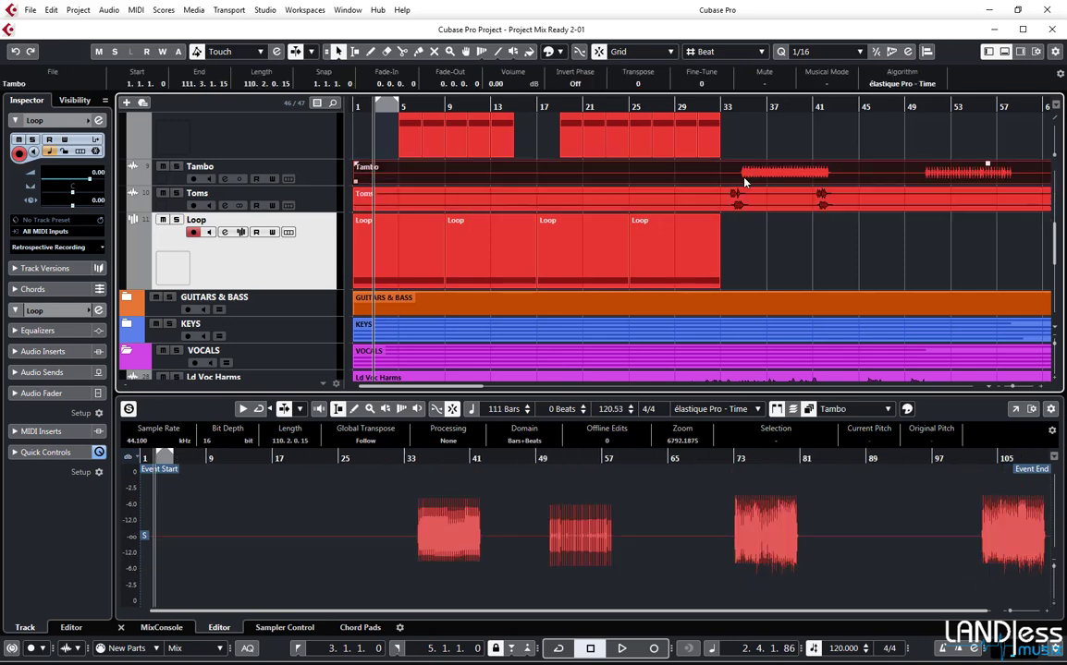
{"action": "left_click_drag", "start_coordinate": [745, 154], "coordinate": [803, 237]}
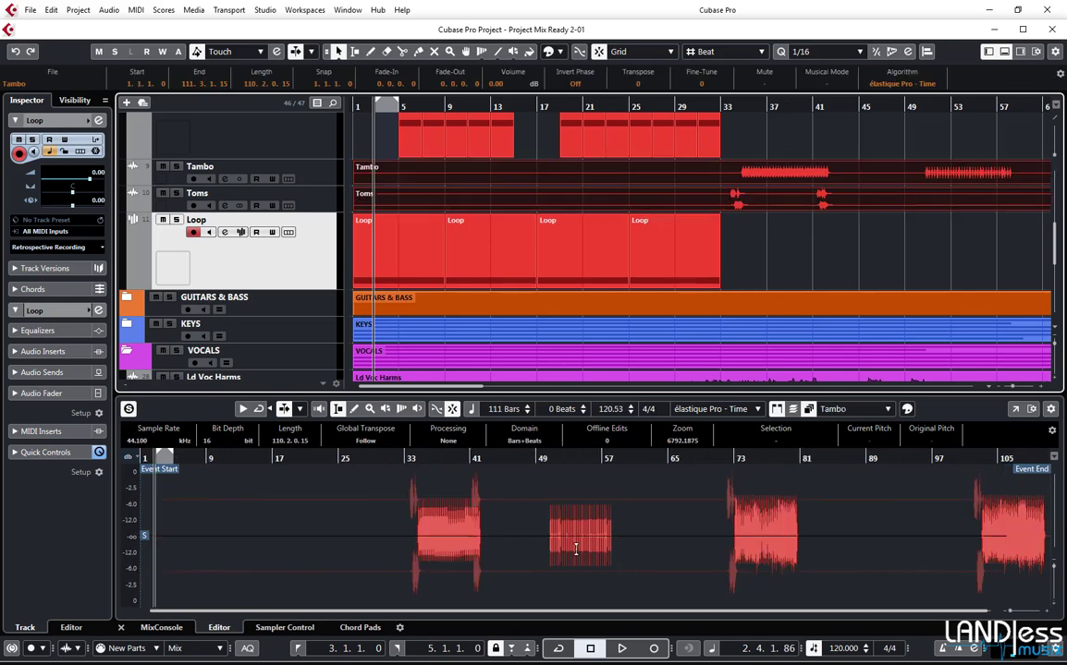